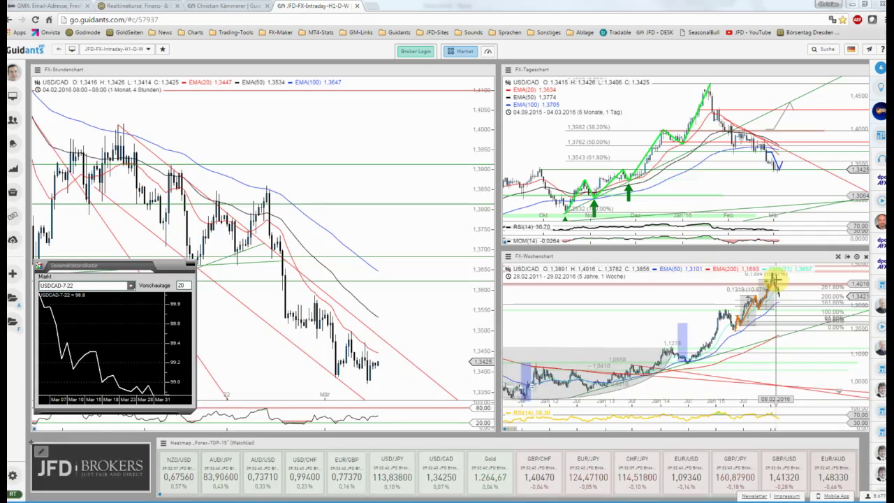
Show the USD/CAD weekly chart full screen
left_click(619, 260)
left_click(856, 257)
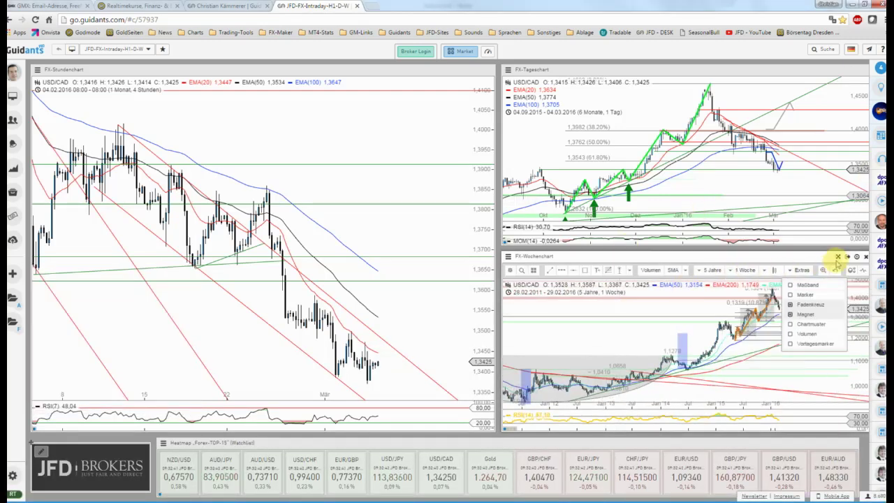
left_click(847, 256)
Zoom the weekly chart to the last two years and pan to frame the recent candles
scroll(698, 302, "down", 2)
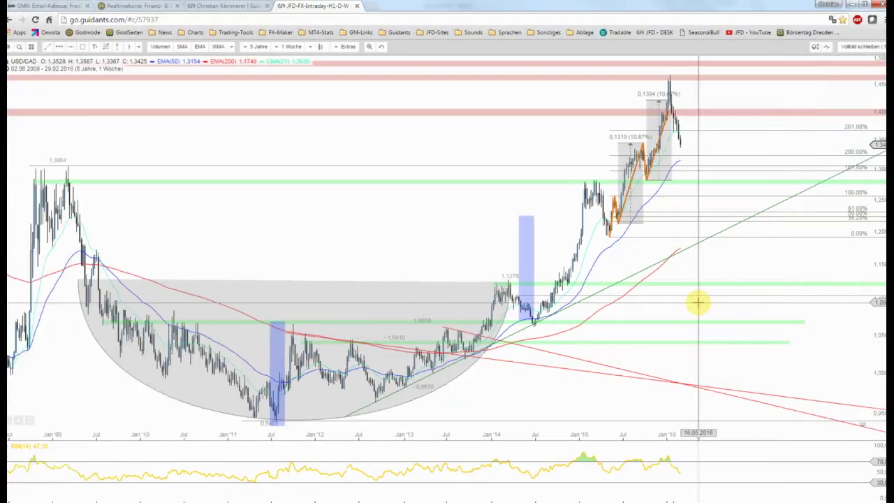
scroll(698, 302, "down", 2)
scroll(698, 304, "down", 1)
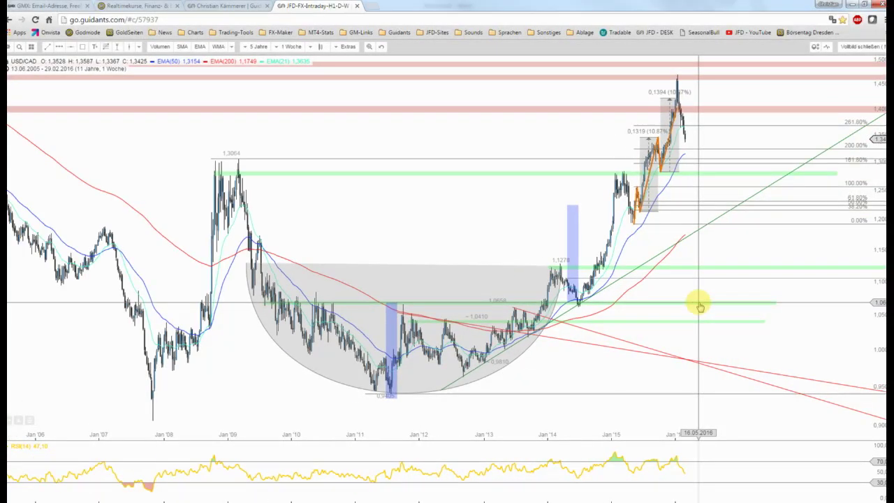
scroll(699, 305, "up", 1)
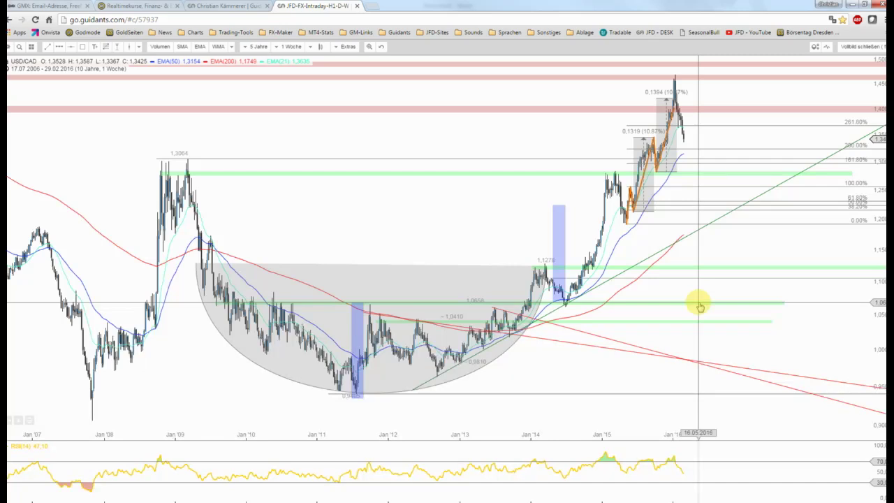
scroll(699, 305, "up", 1)
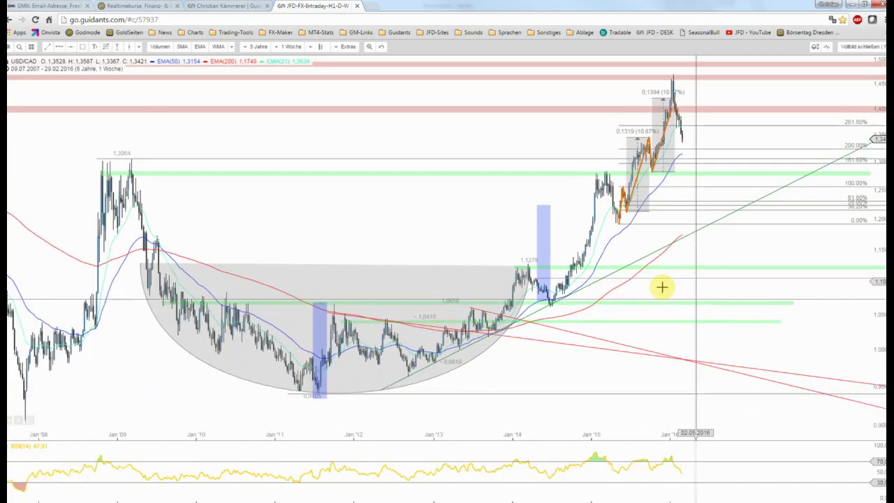
scroll(495, 299, "down", 1)
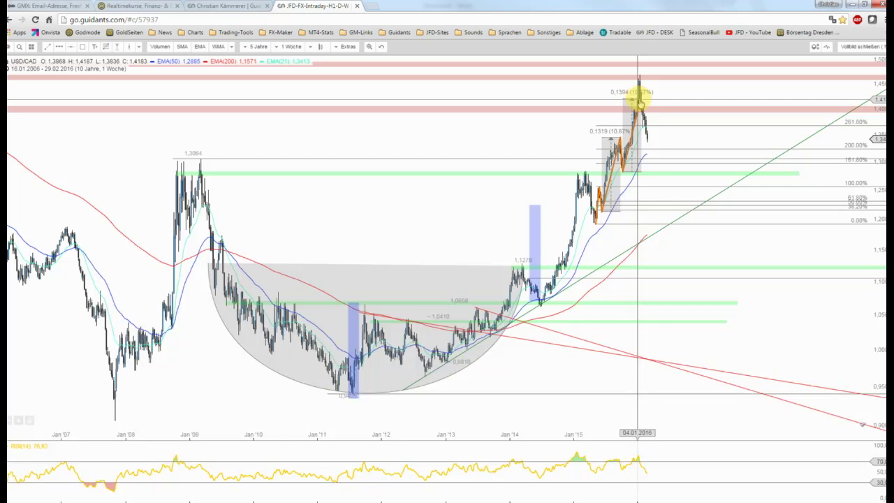
scroll(636, 156, "up", 2)
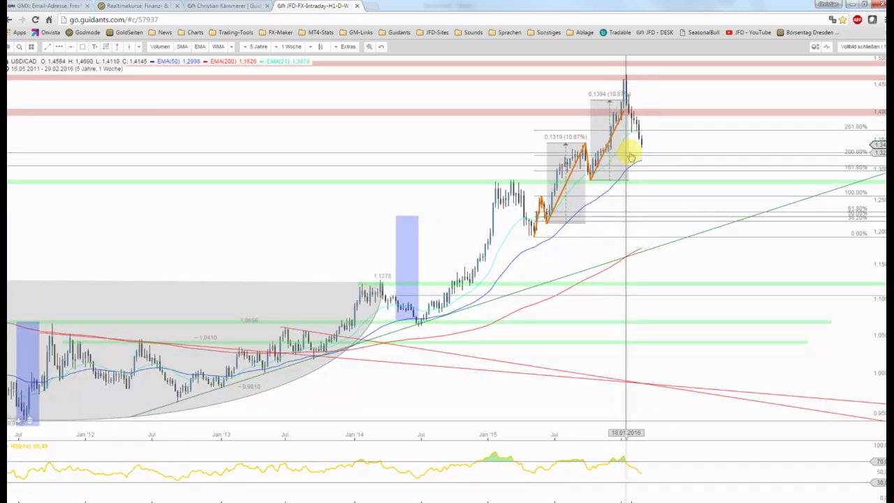
scroll(643, 154, "up", 1)
scroll(674, 153, "up", 2)
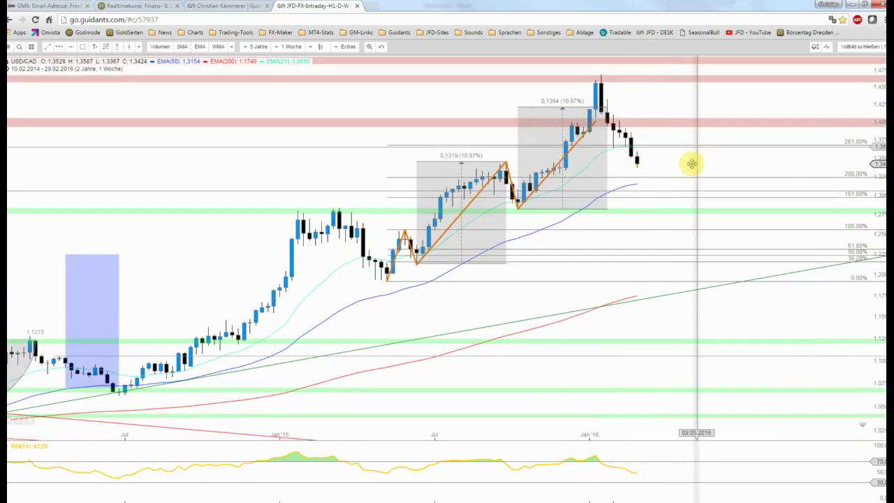
left_click_drag(691, 163, 684, 193)
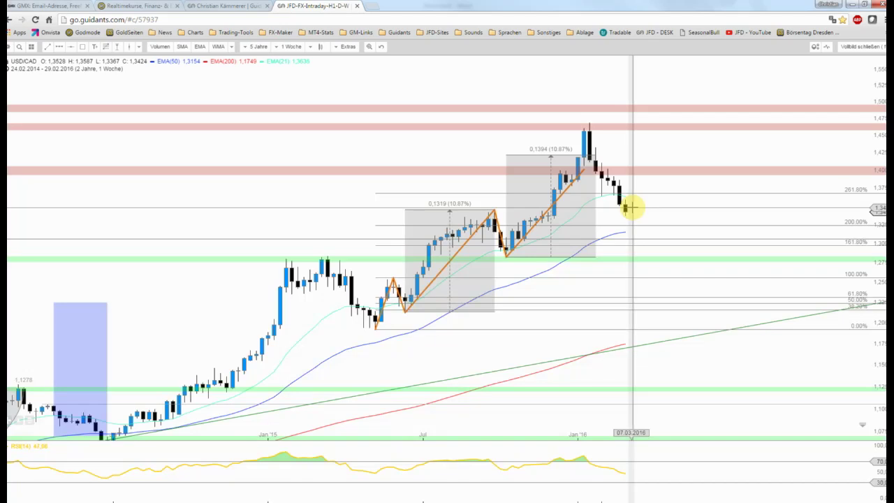
Show the daily USD/CAD chart full screen with its settings, zoomed out to about seven months
left_click(856, 49)
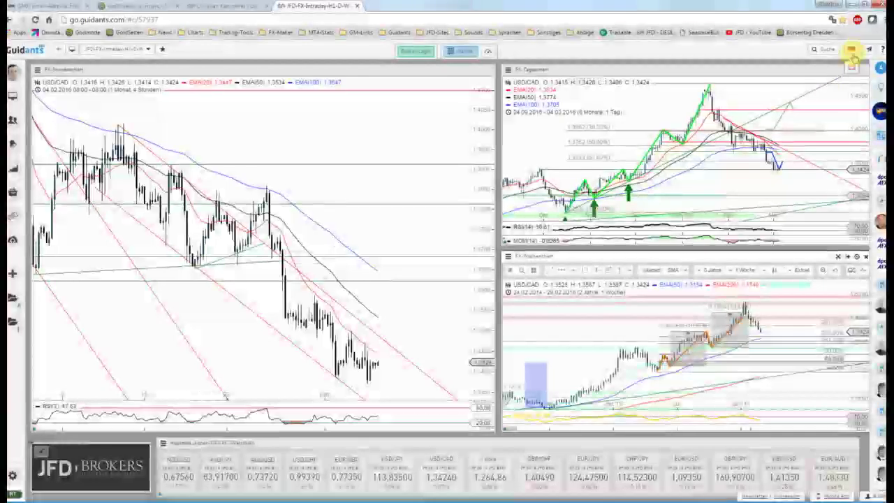
left_click(830, 83)
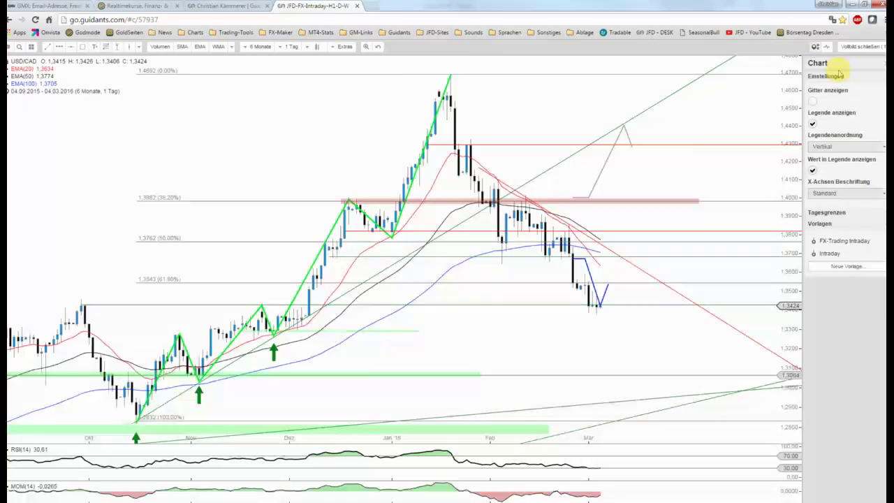
left_click(839, 70)
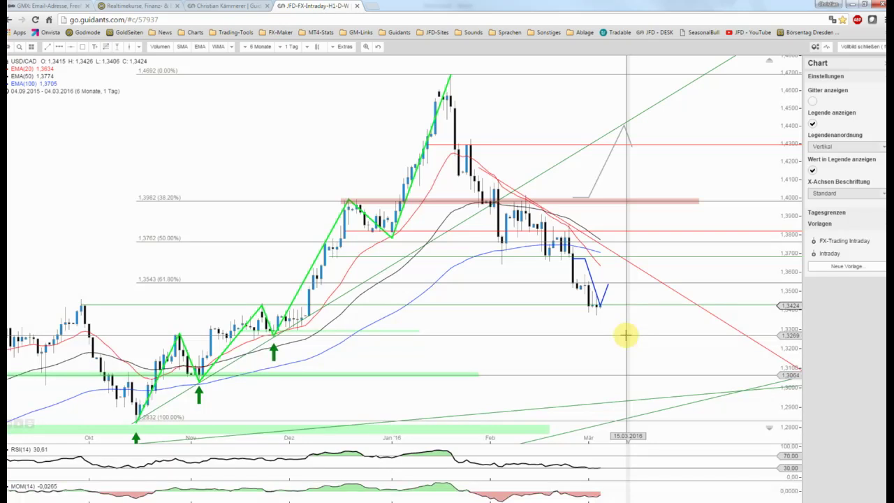
scroll(625, 335, "down", 1)
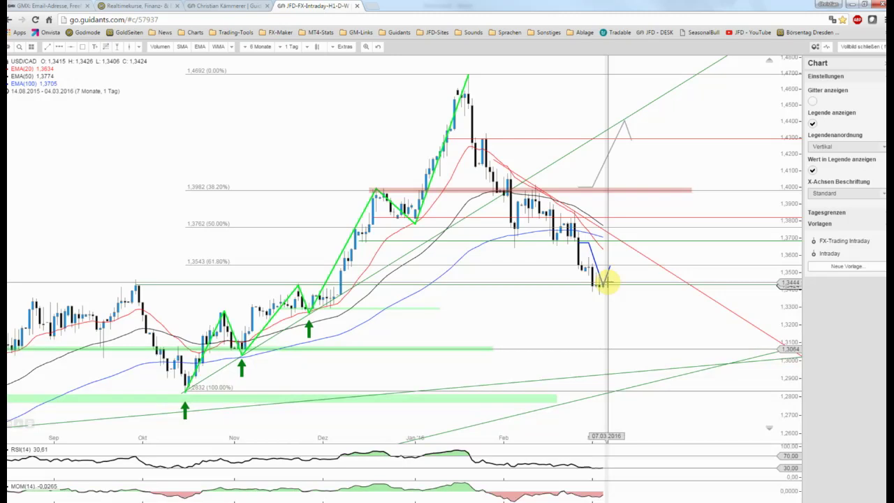
Add a horizontal line at the current price 1,3423 on the daily chart
left_click(581, 286)
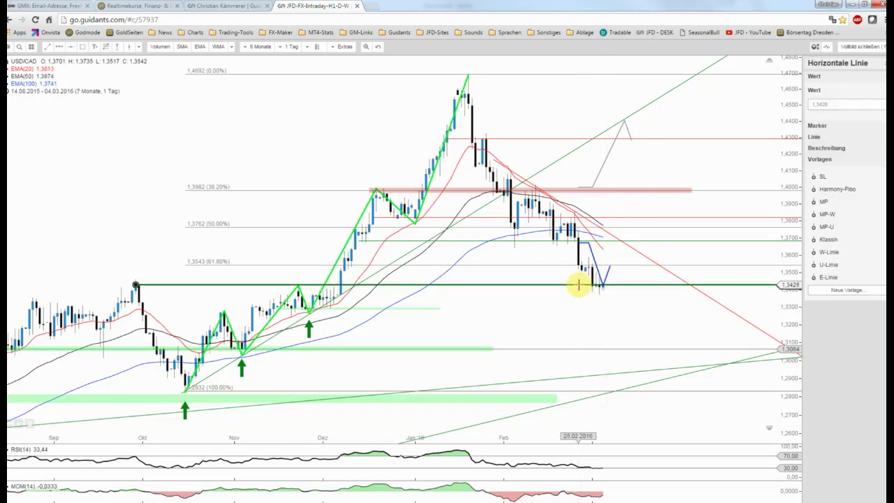
left_click(656, 305)
scroll(623, 295, "up", 2)
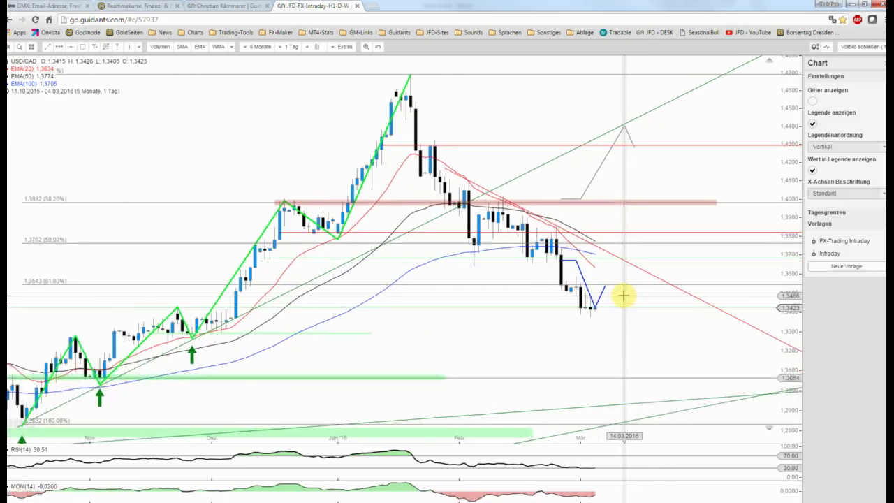
scroll(608, 304, "up", 2)
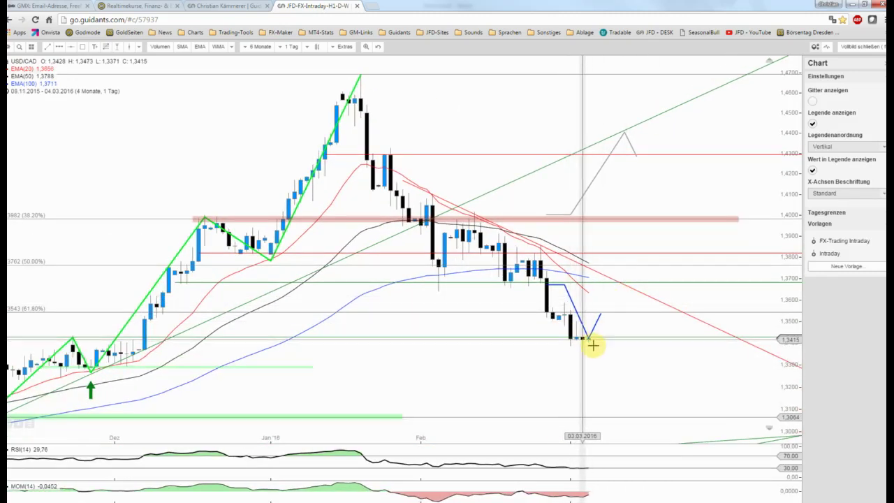
scroll(593, 346, "down", 1)
left_click(603, 311)
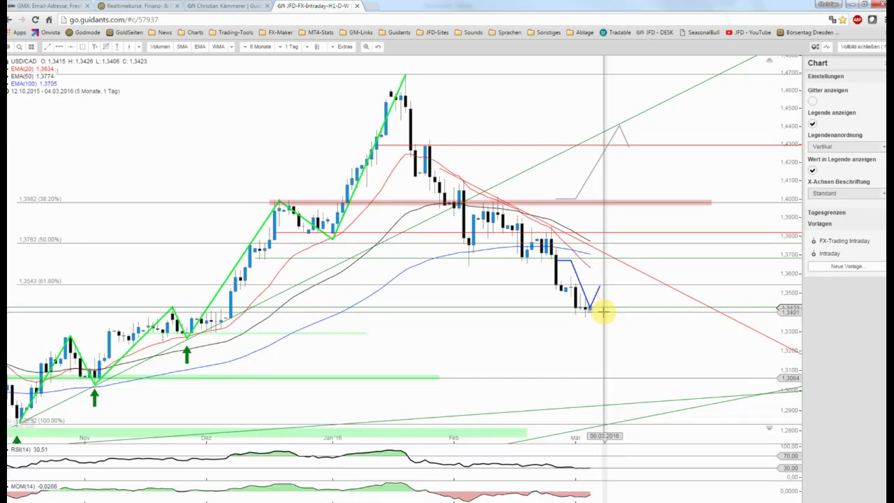
scroll(597, 326, "down", 1)
scroll(598, 328, "down", 1)
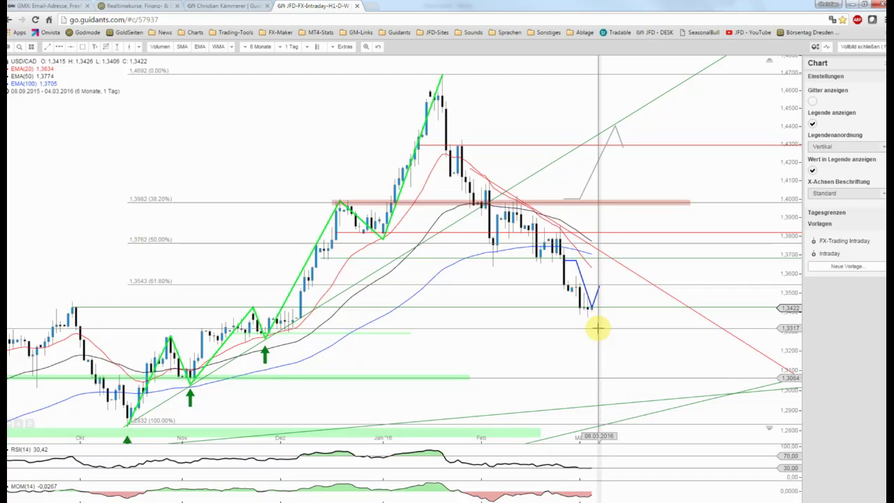
Delete the blue V-shaped projection and the grey arrow drawing via Löschen
right_click(580, 277)
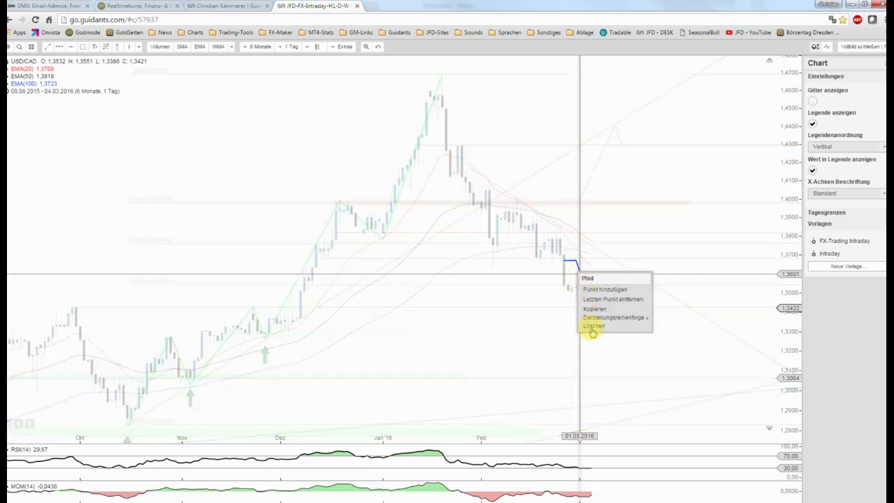
left_click(591, 325)
right_click(588, 184)
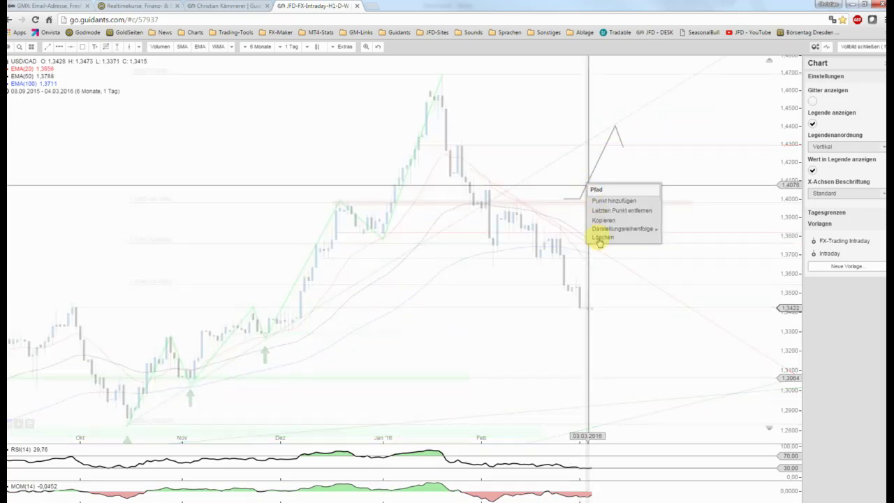
left_click(597, 235)
left_click(188, 346)
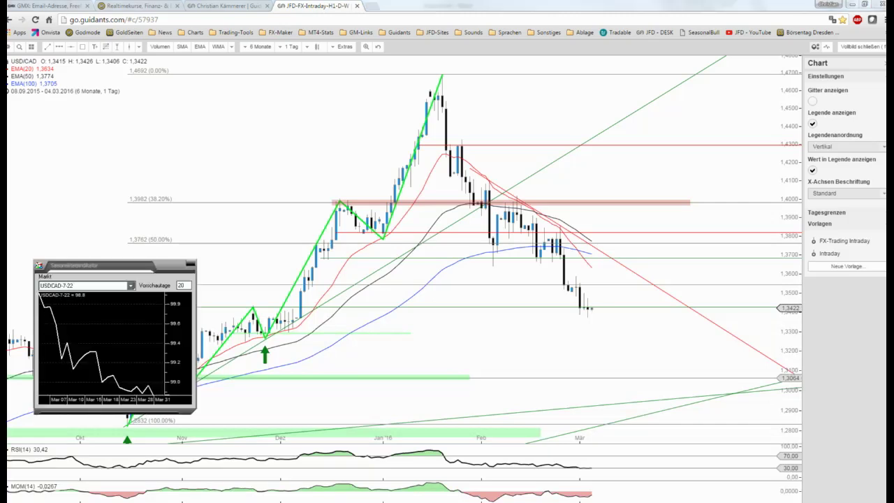
Move the USDCAD-7-22 volatility overview window to the right, beside the daily chart
left_click_drag(42, 199, 170, 201)
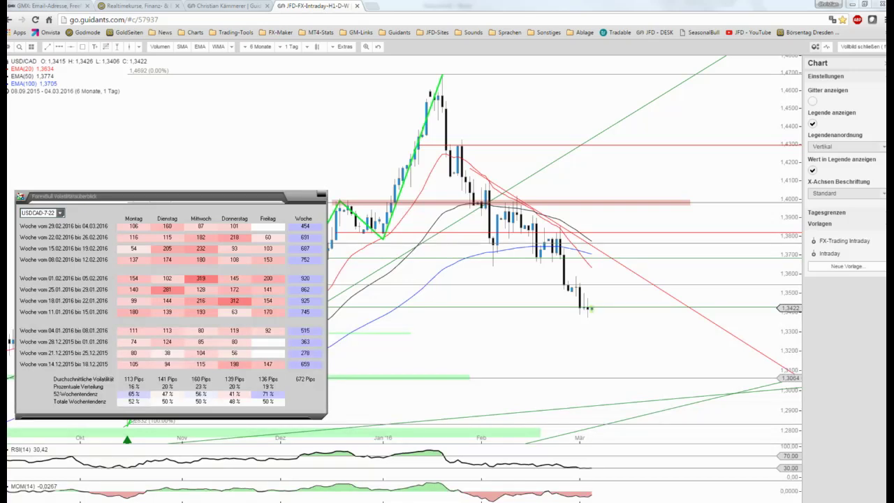
key("alt+Tab")
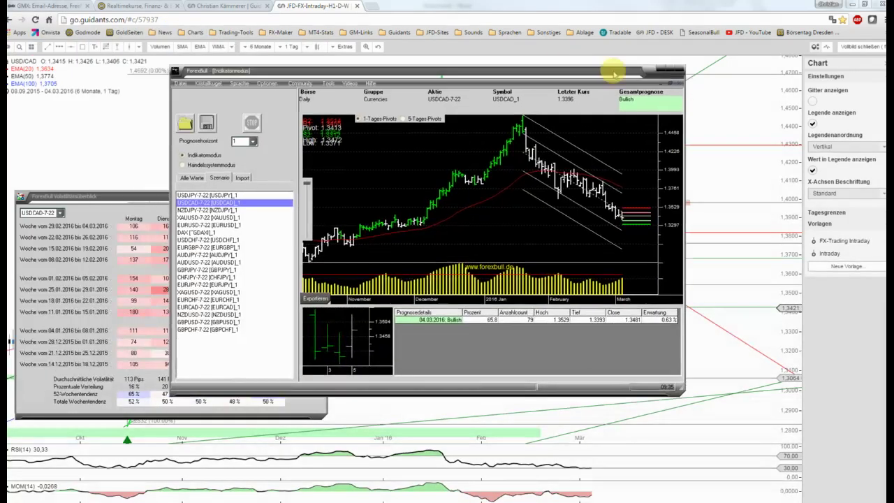
left_click(667, 70)
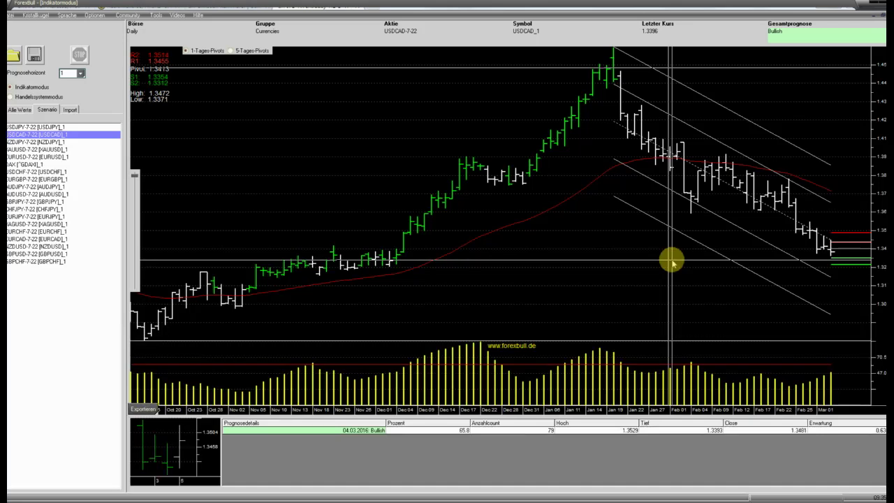
left_click(874, 4)
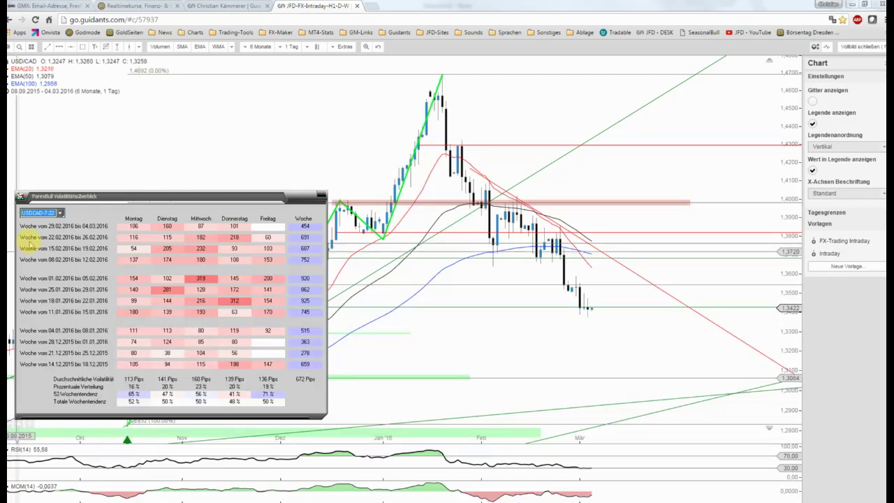
Close the volatility overview and move the seasonality indicator window to the top-left
left_click_drag(129, 196, 124, 139)
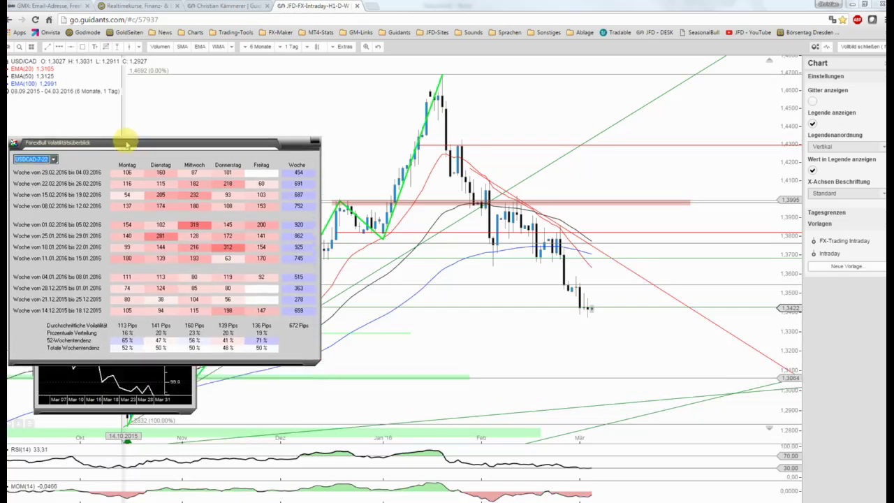
left_click(105, 137)
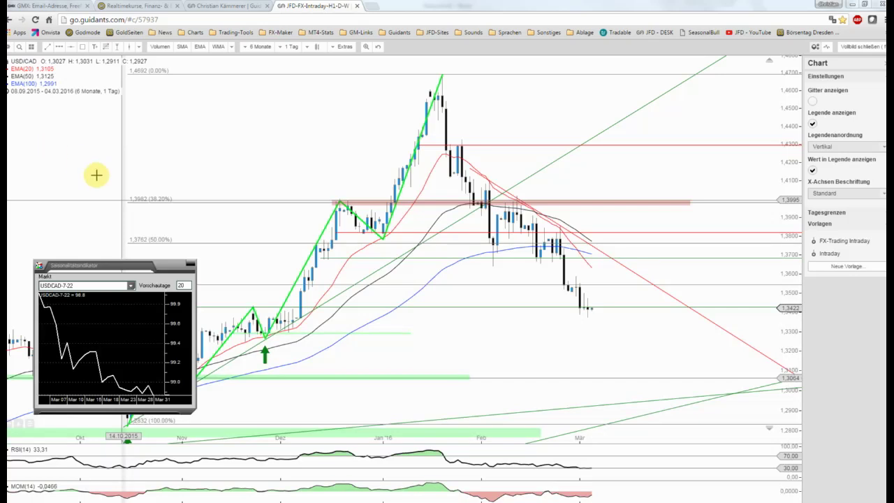
left_click(111, 265)
left_click_drag(112, 265, 119, 190)
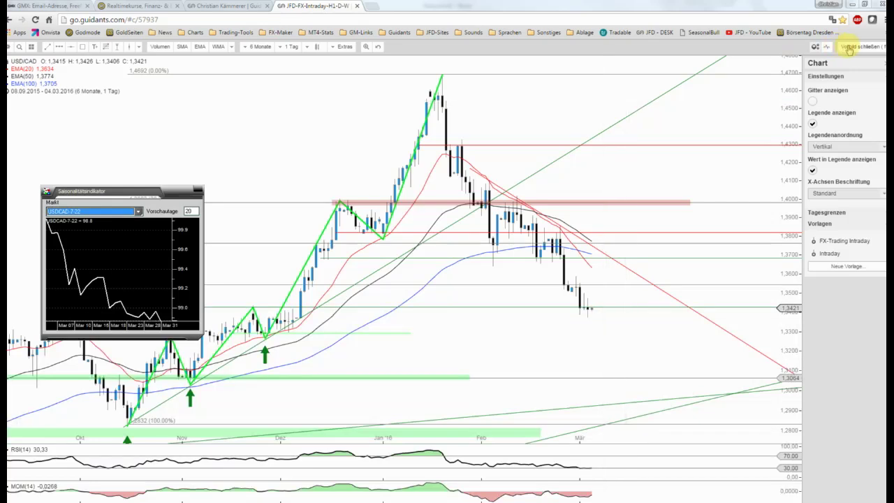
mouse_move(143, 191)
left_mouse_down()
mouse_move(148, 126)
mouse_move(116, 112)
left_mouse_up()
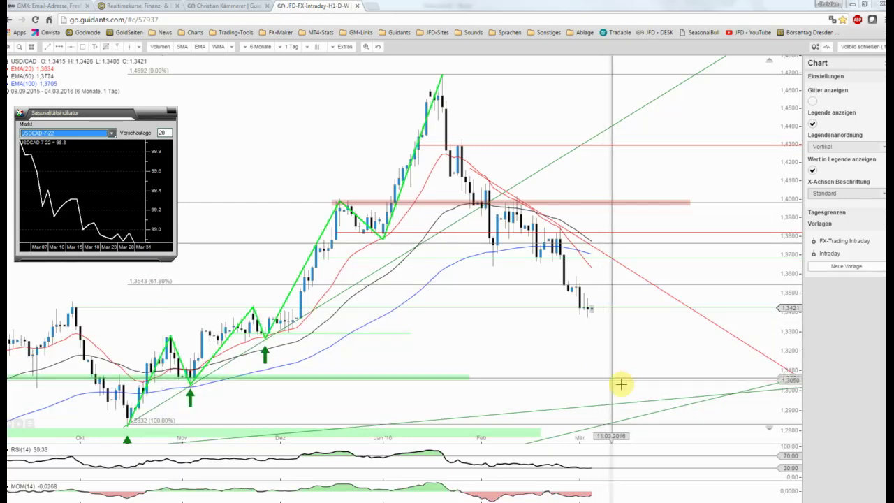
Return to the dashboard and show the 4-hour USD/CAD chart full screen over about one month
left_click(859, 48)
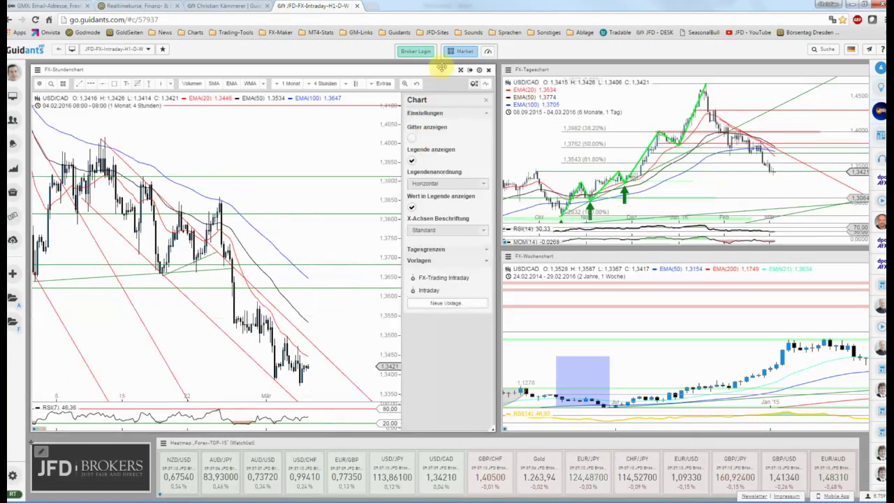
left_click(460, 70)
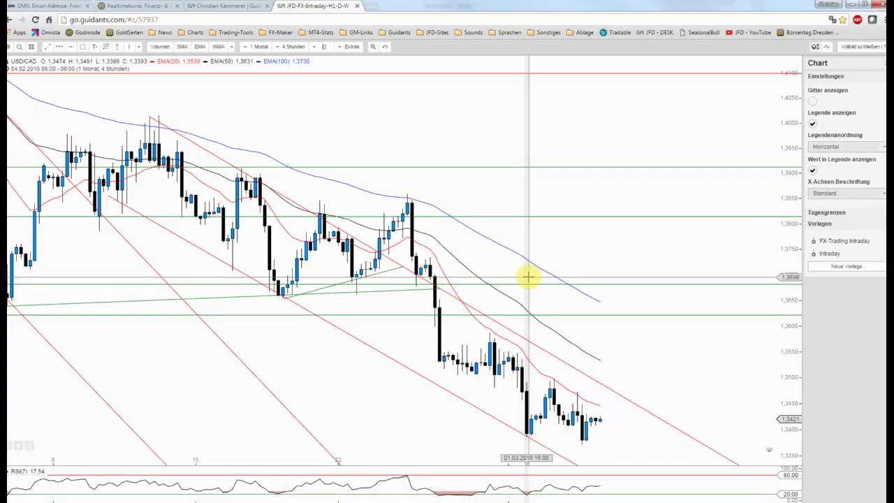
scroll(528, 277, "down", 1)
scroll(526, 275, "down", 1)
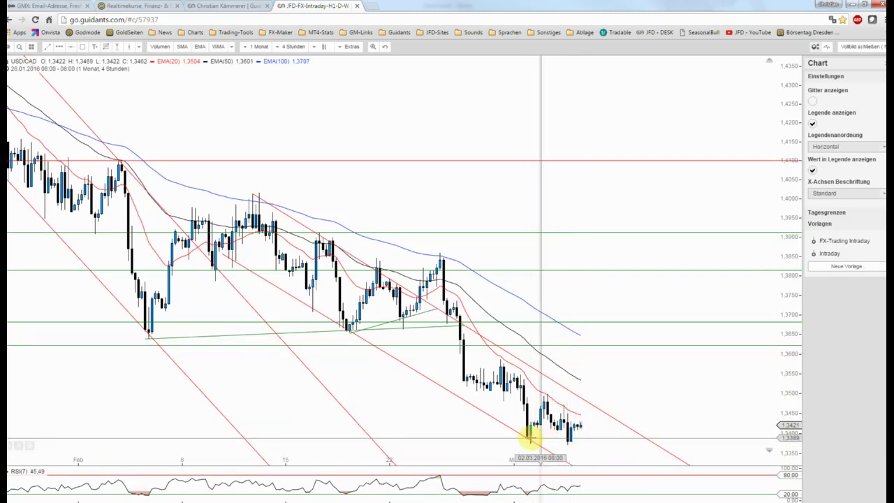
scroll(583, 438, "up", 3)
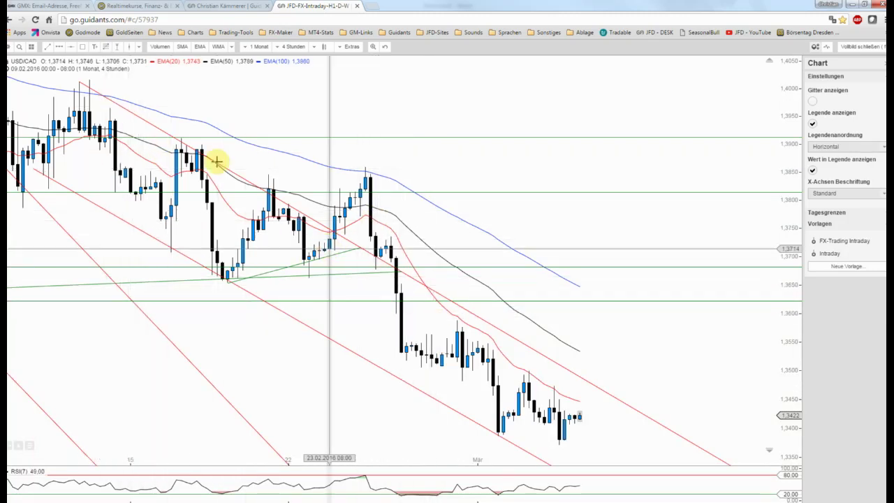
Draw a red descending trendline from the late-February drop through the early-March highs
left_click(48, 48)
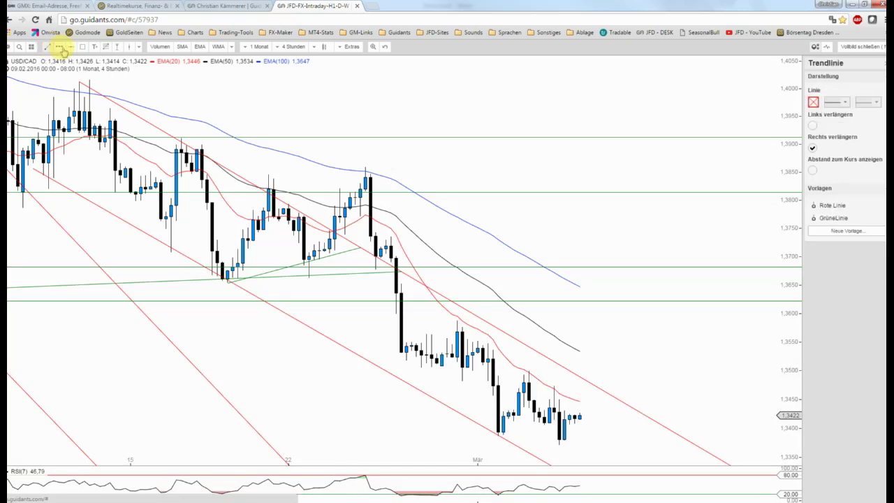
left_click(400, 284)
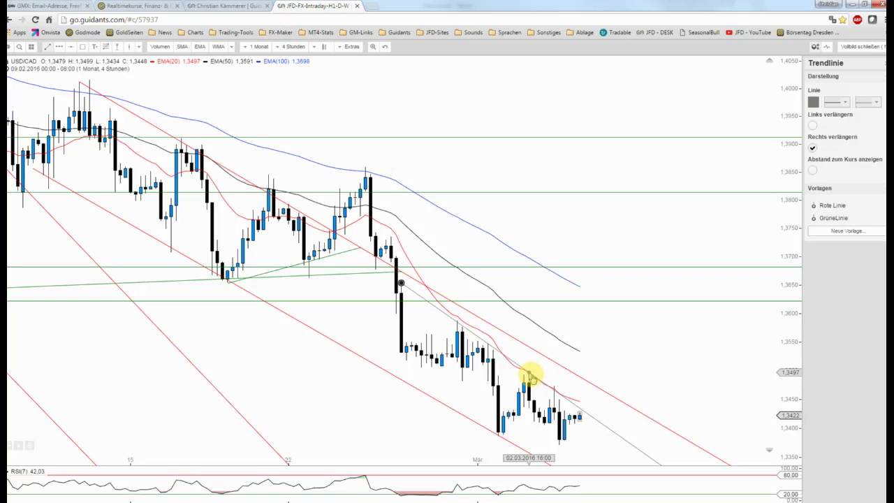
left_click(529, 373)
left_click(832, 205)
left_click(615, 314)
scroll(614, 315, "down", 2)
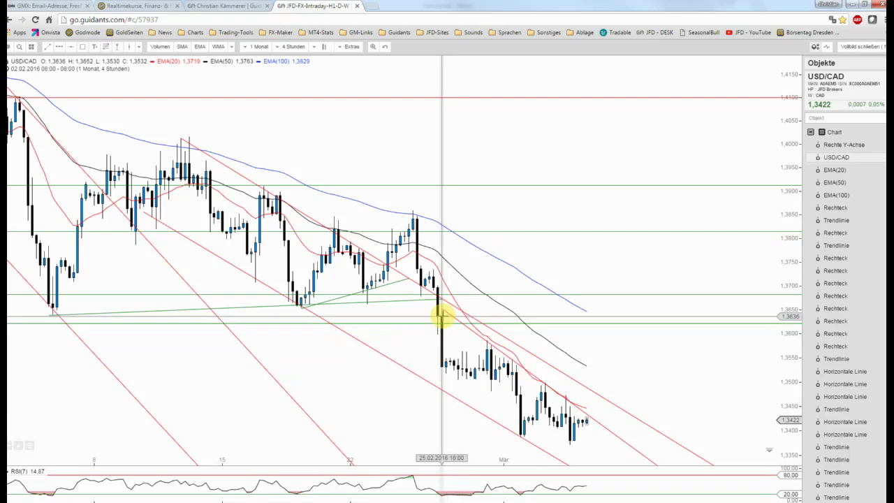
scroll(613, 415, "up", 1)
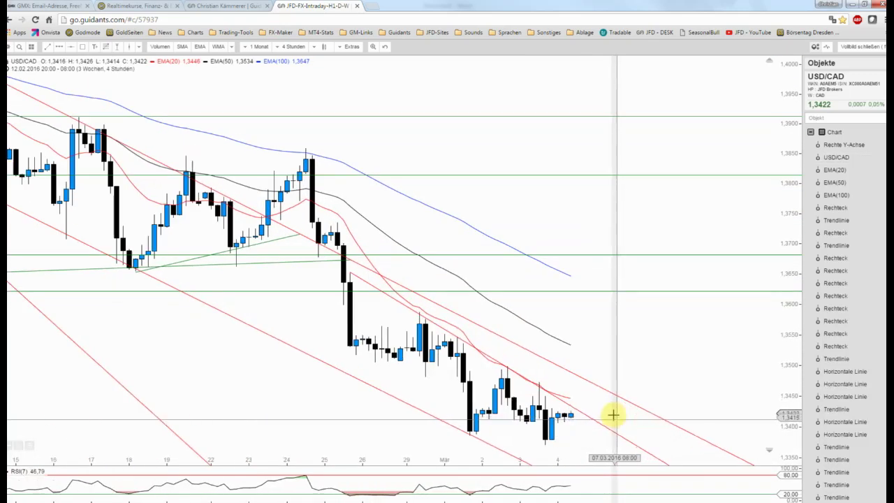
scroll(613, 415, "up", 1)
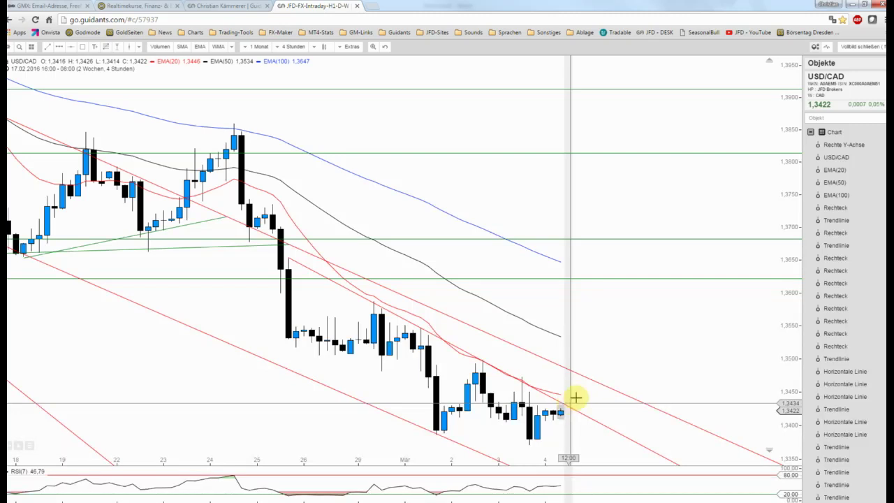
Restore the chart settings panel and zoom the 4-hour chart out to early February
left_click(611, 345)
scroll(611, 344, "down", 2)
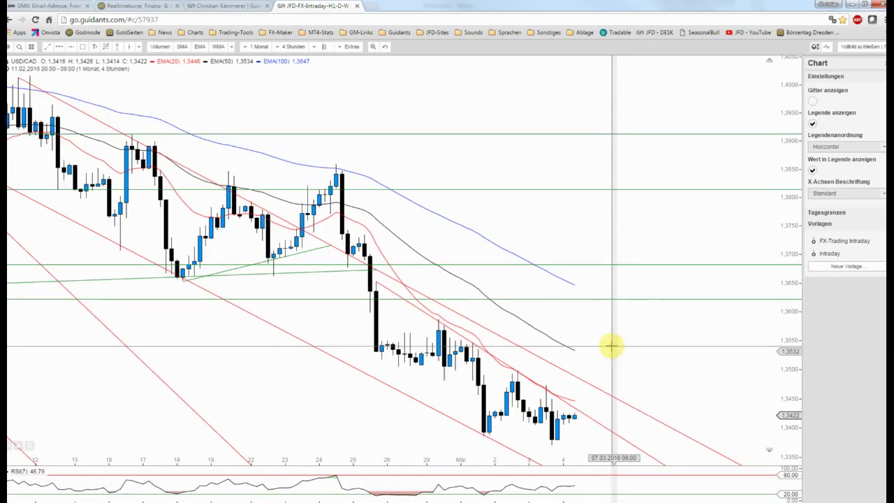
scroll(611, 345, "up", 1)
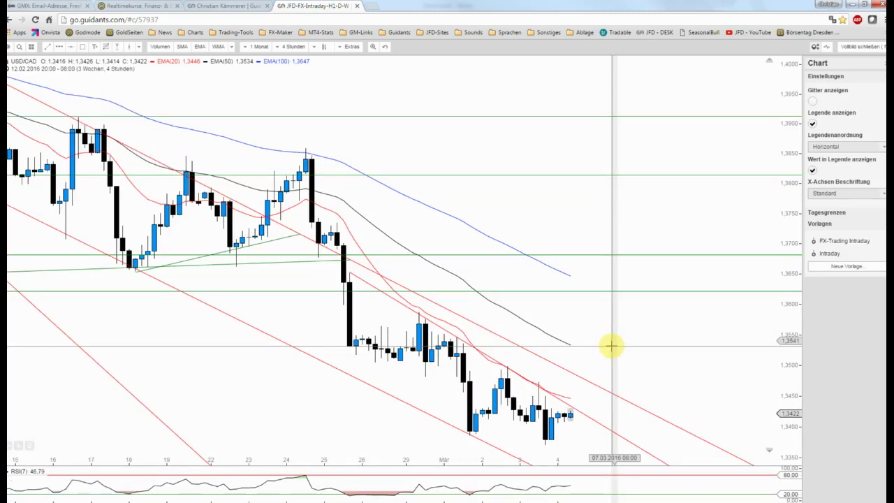
scroll(611, 345, "down", 1)
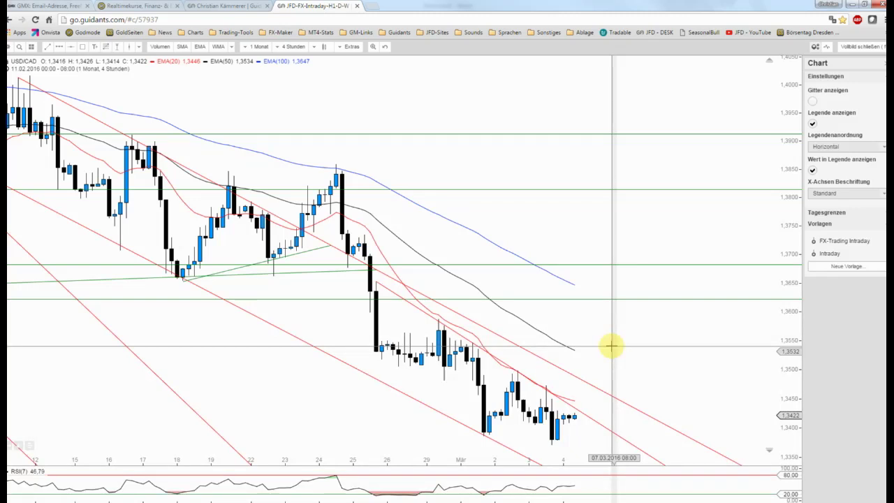
scroll(611, 344, "down", 1)
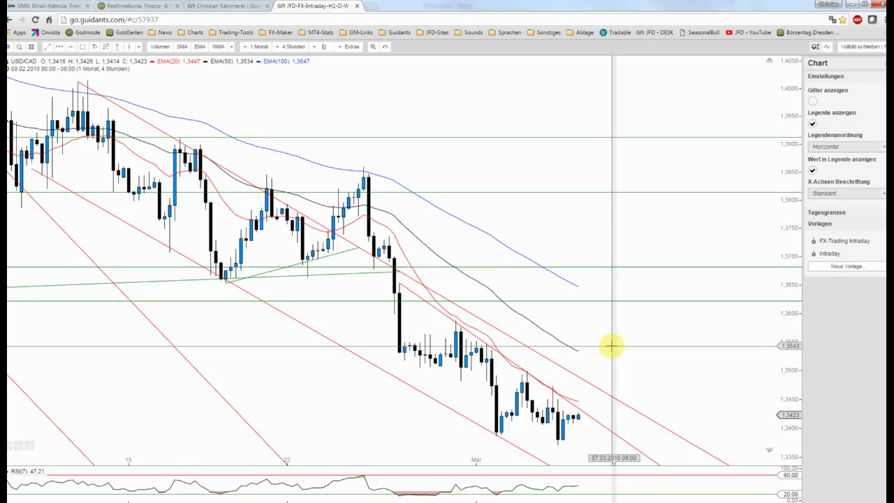
scroll(611, 344, "down", 1)
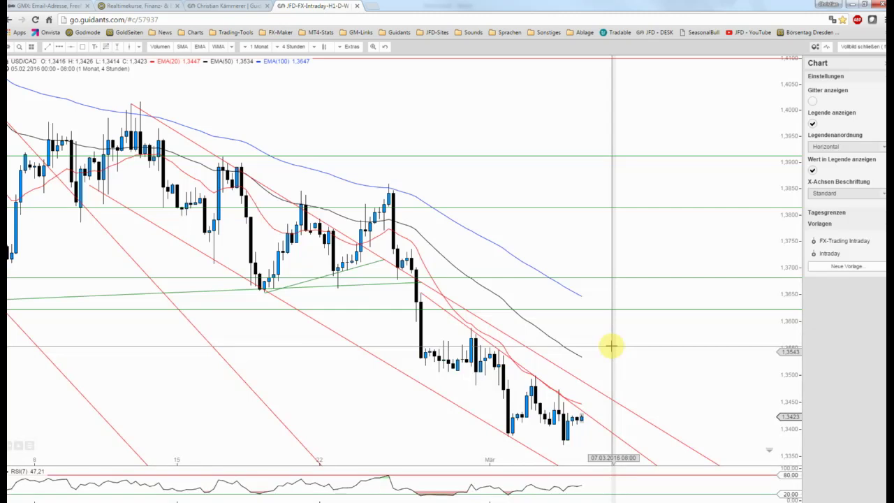